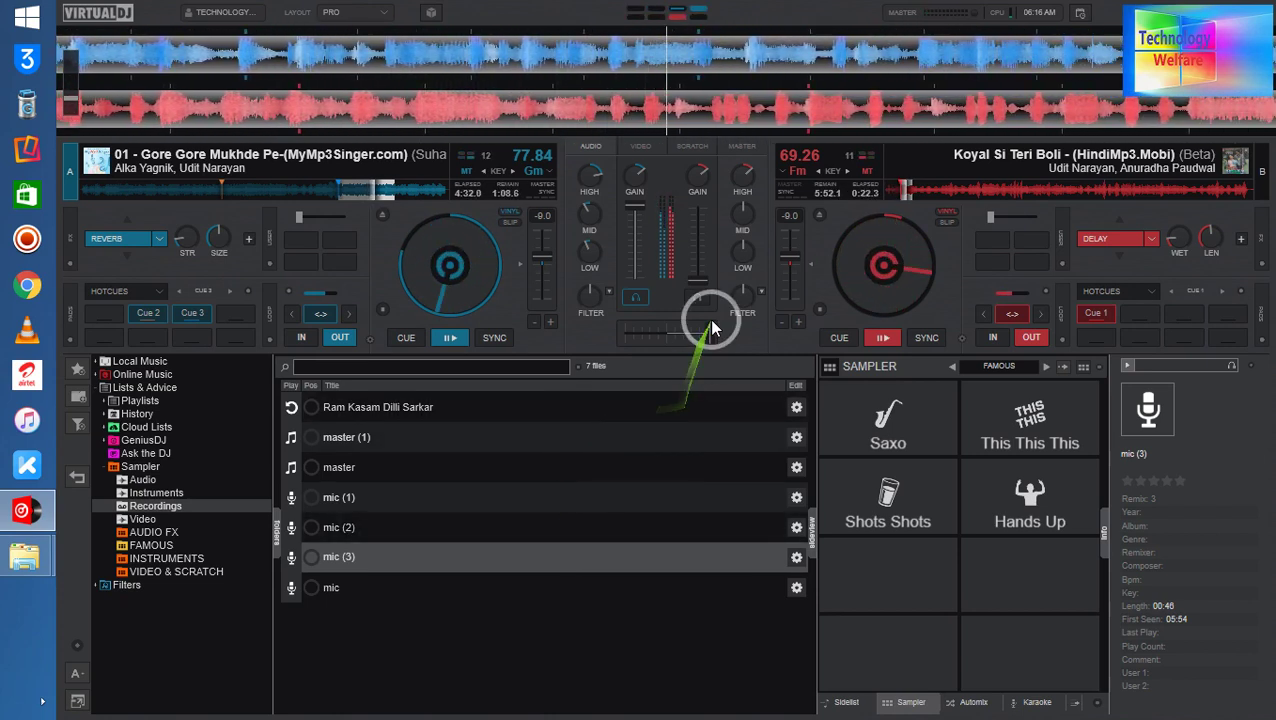
Nudge deck B's volume up, pause its track, and bring up the audio settings.
left_click_drag(697, 281, 706, 233)
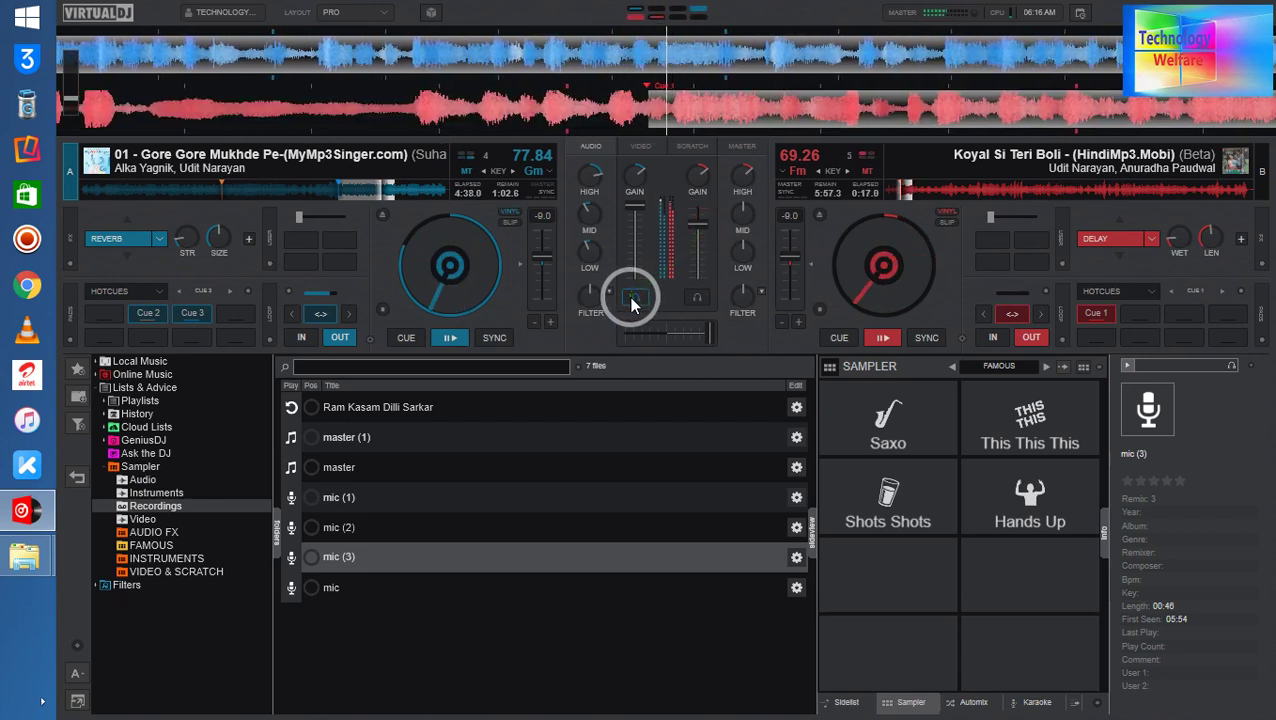
left_click(883, 337)
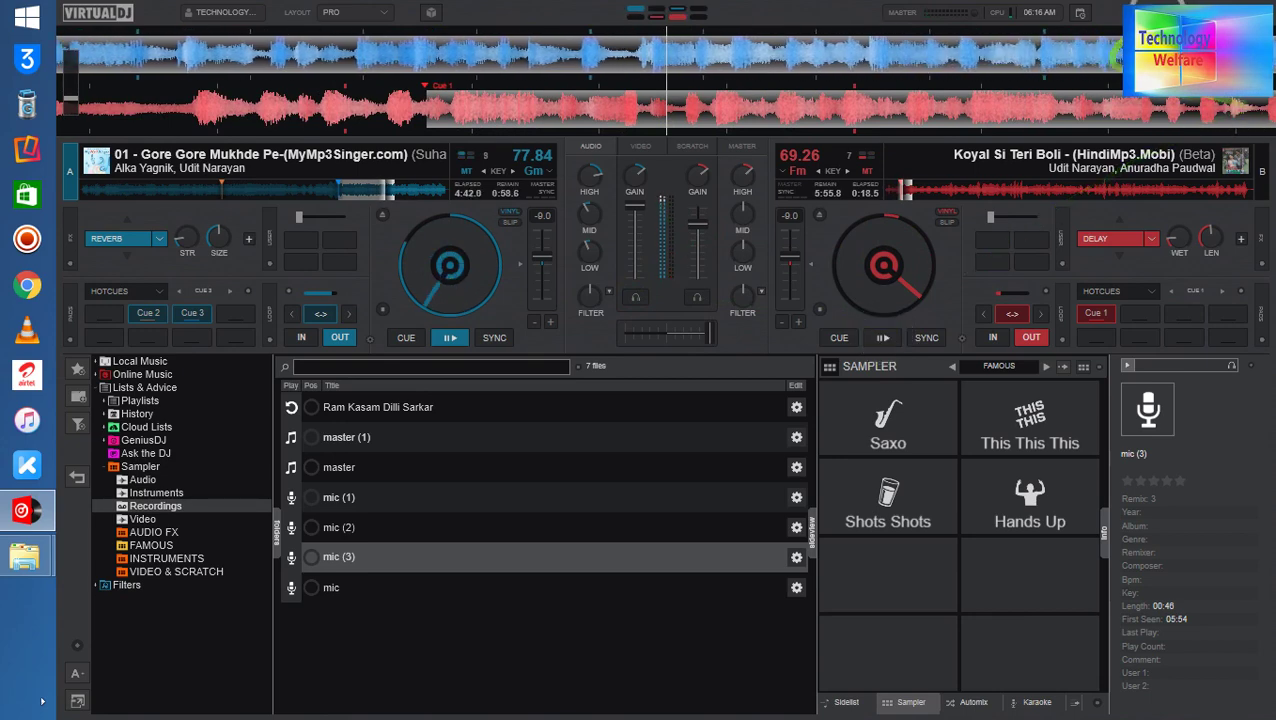
left_click(1079, 13)
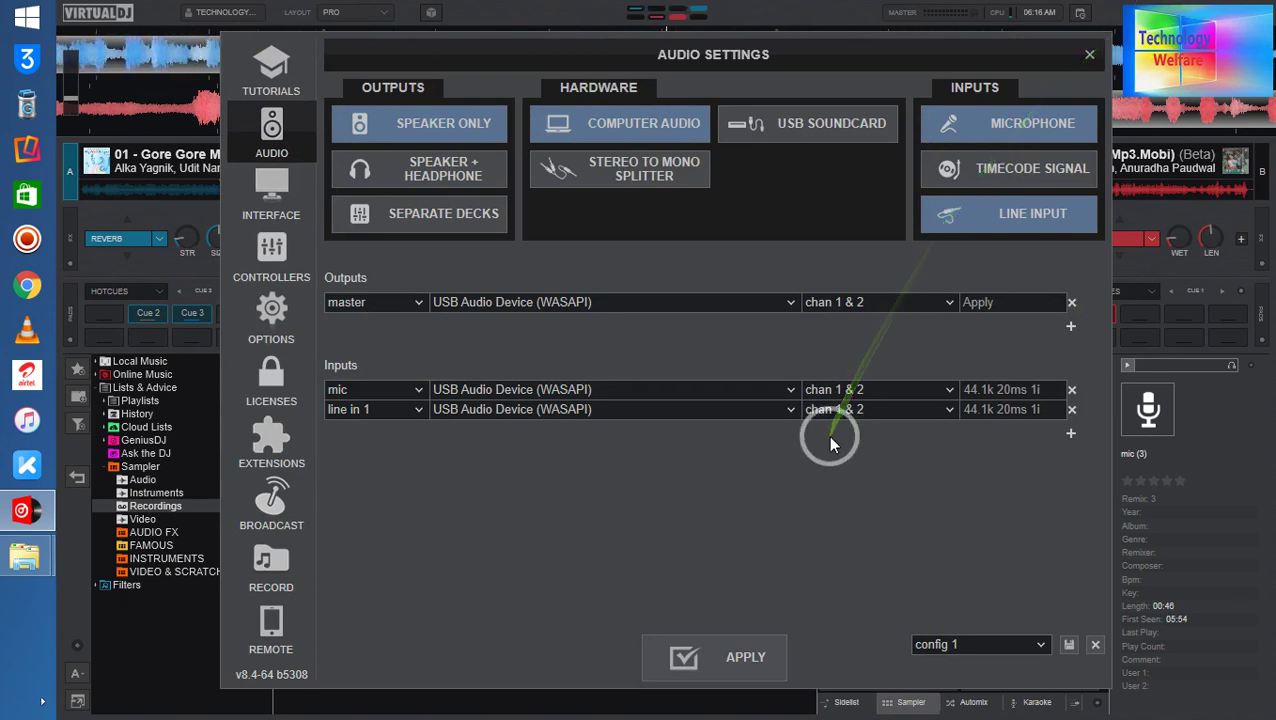
Delete the mic and line in 1 inputs, re-add microphone and line inputs, and remove the extra line in 2.
left_click(1071, 409)
left_click(1071, 389)
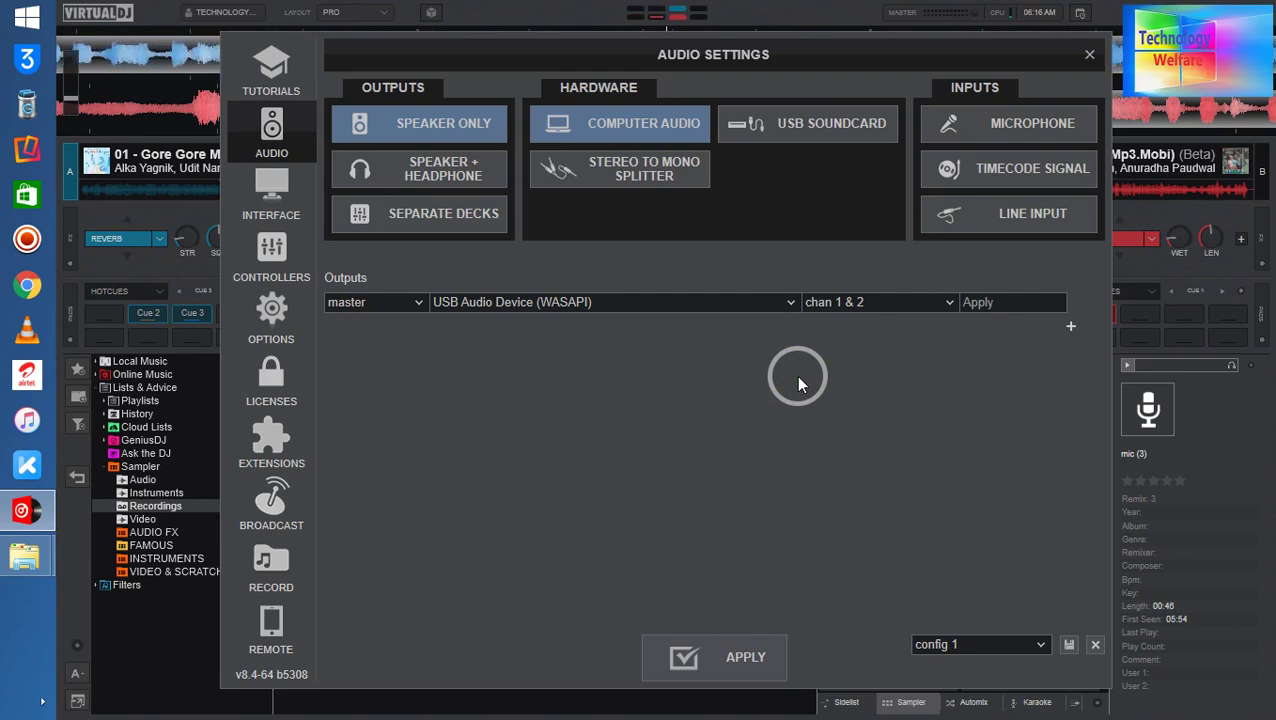
left_click(980, 124)
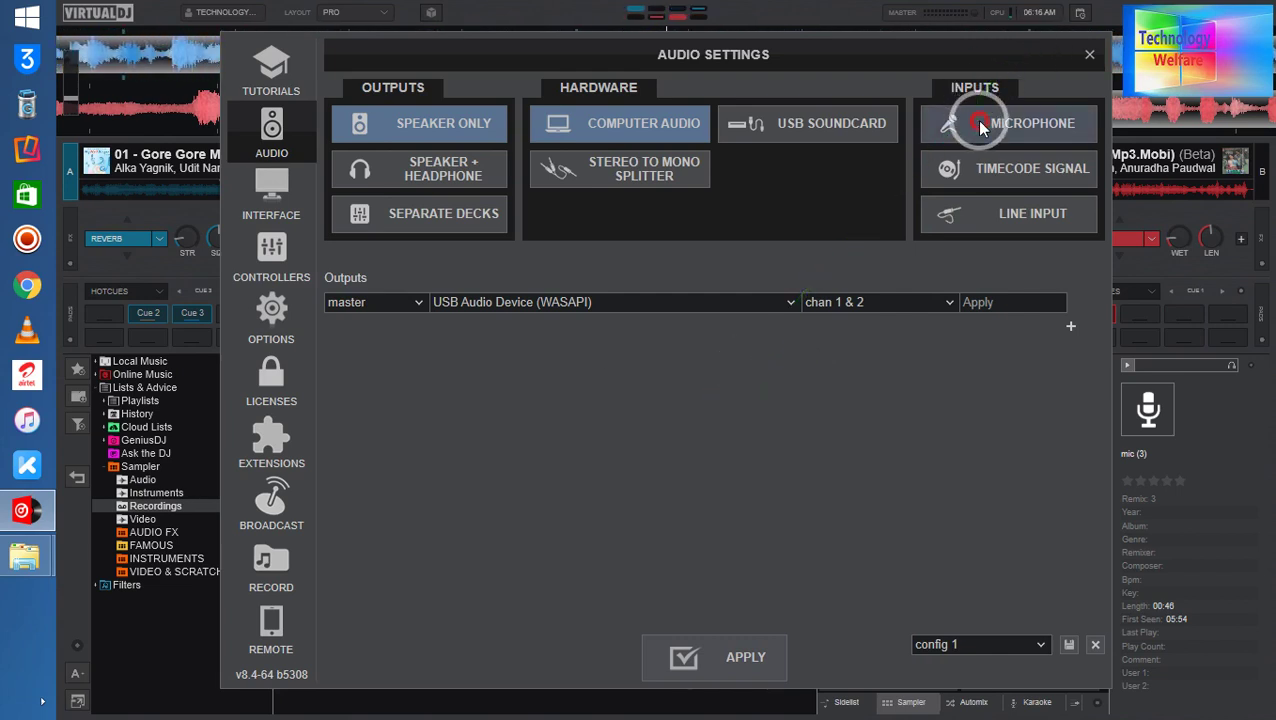
left_click(1018, 216)
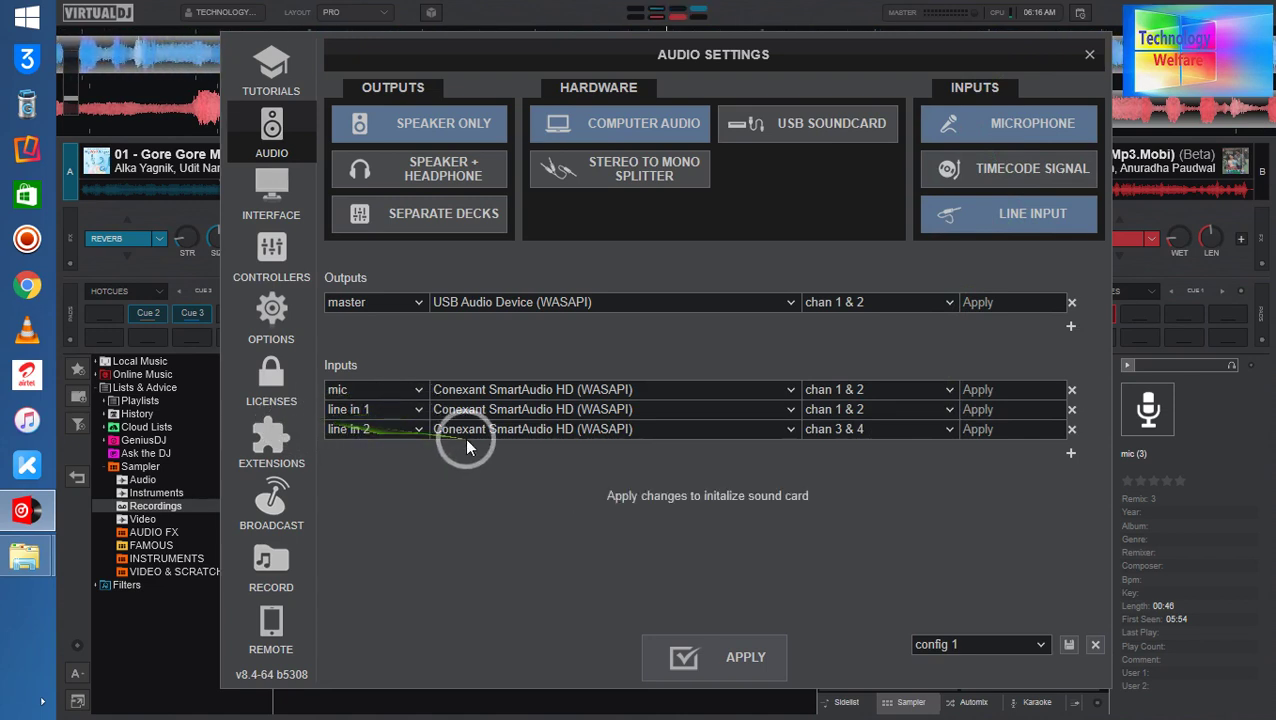
left_click(1072, 431)
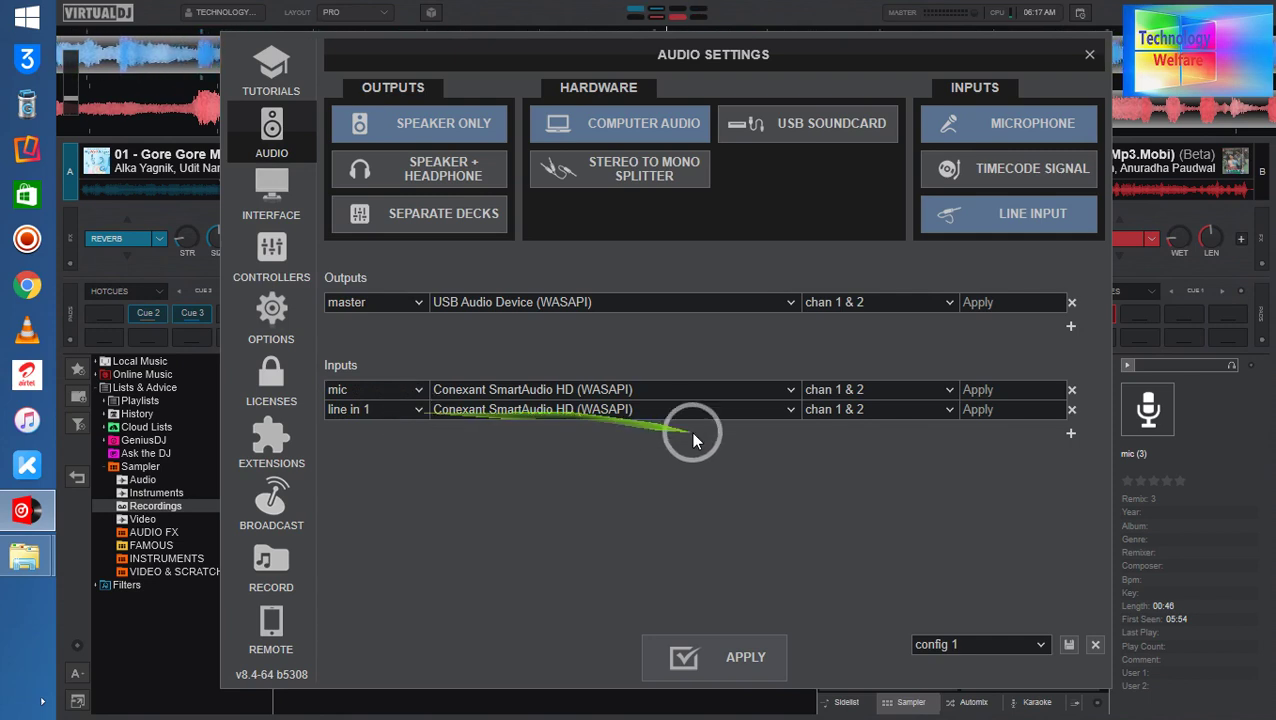
Set both the mic and line in 1 input devices to USB Audio Device (WASAPI).
left_click(788, 393)
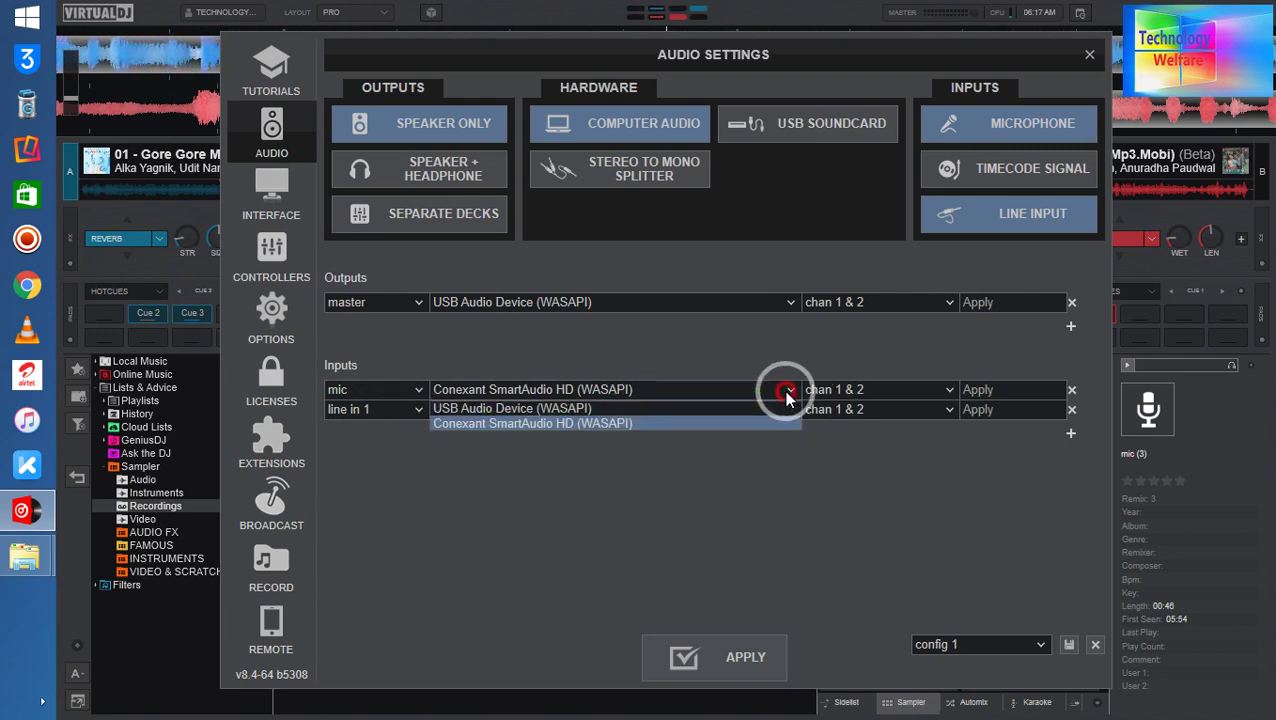
left_click(594, 409)
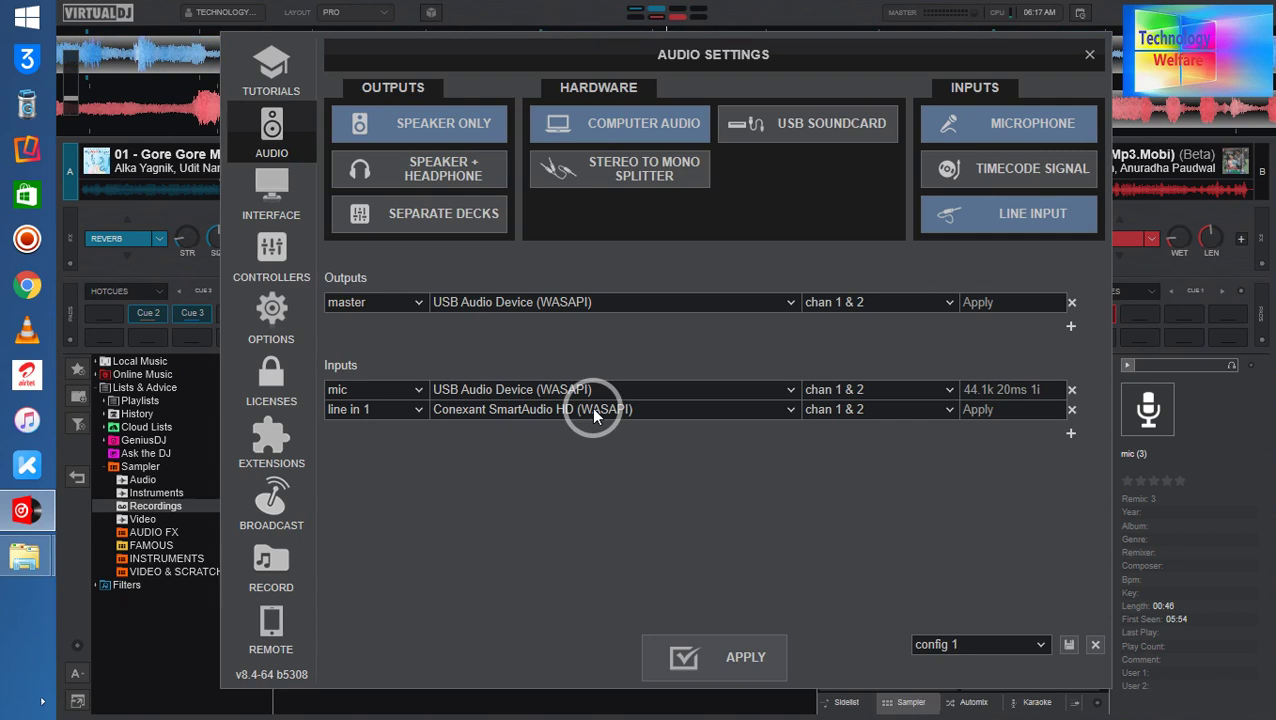
left_click(790, 391)
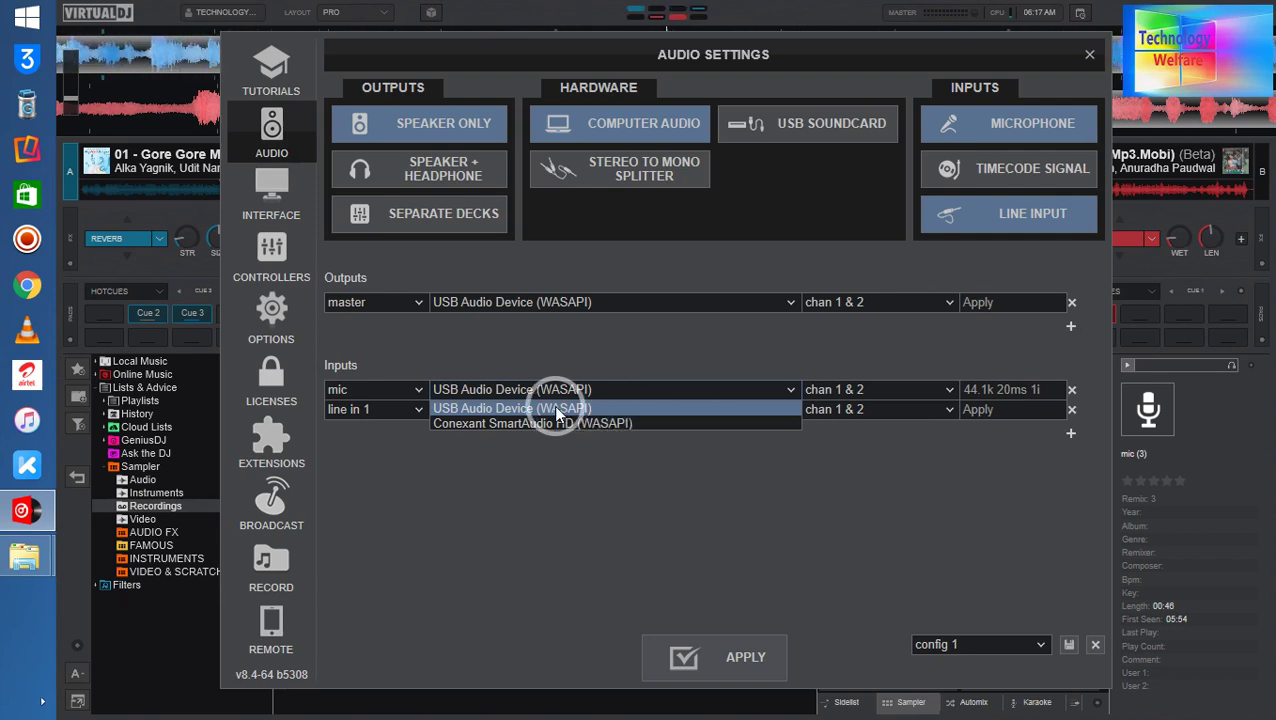
left_click(602, 419)
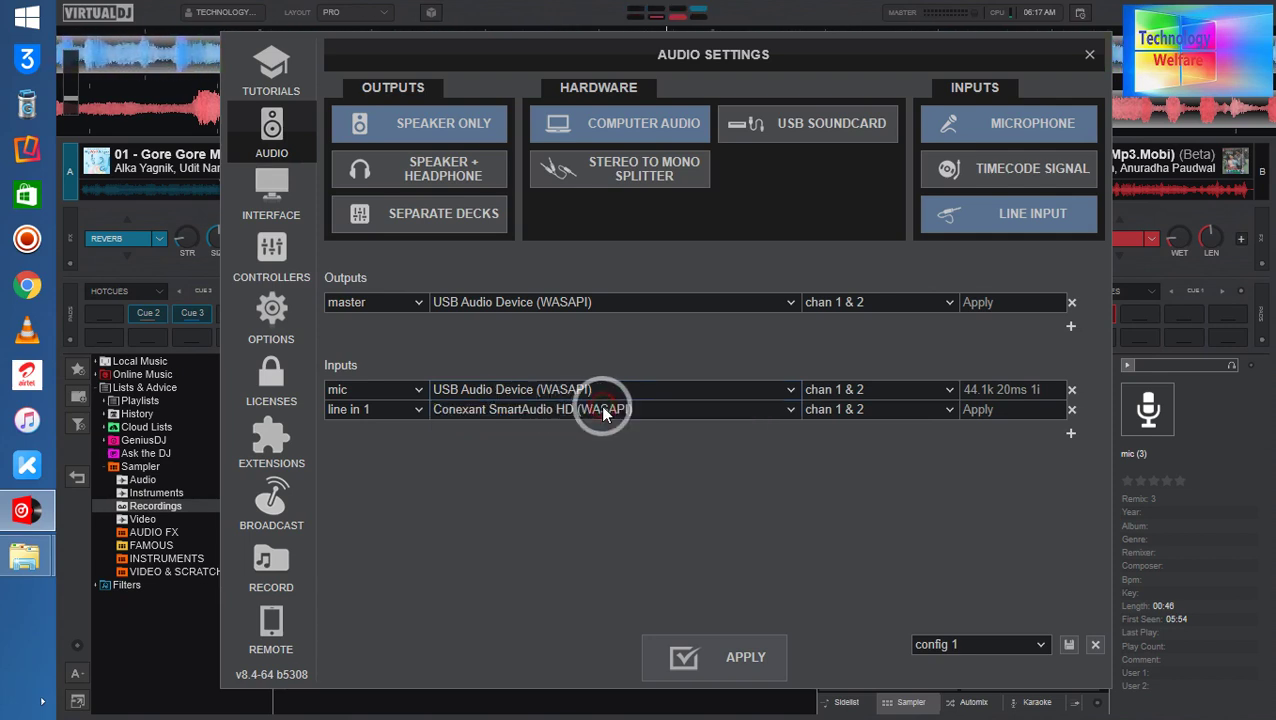
left_click(603, 412)
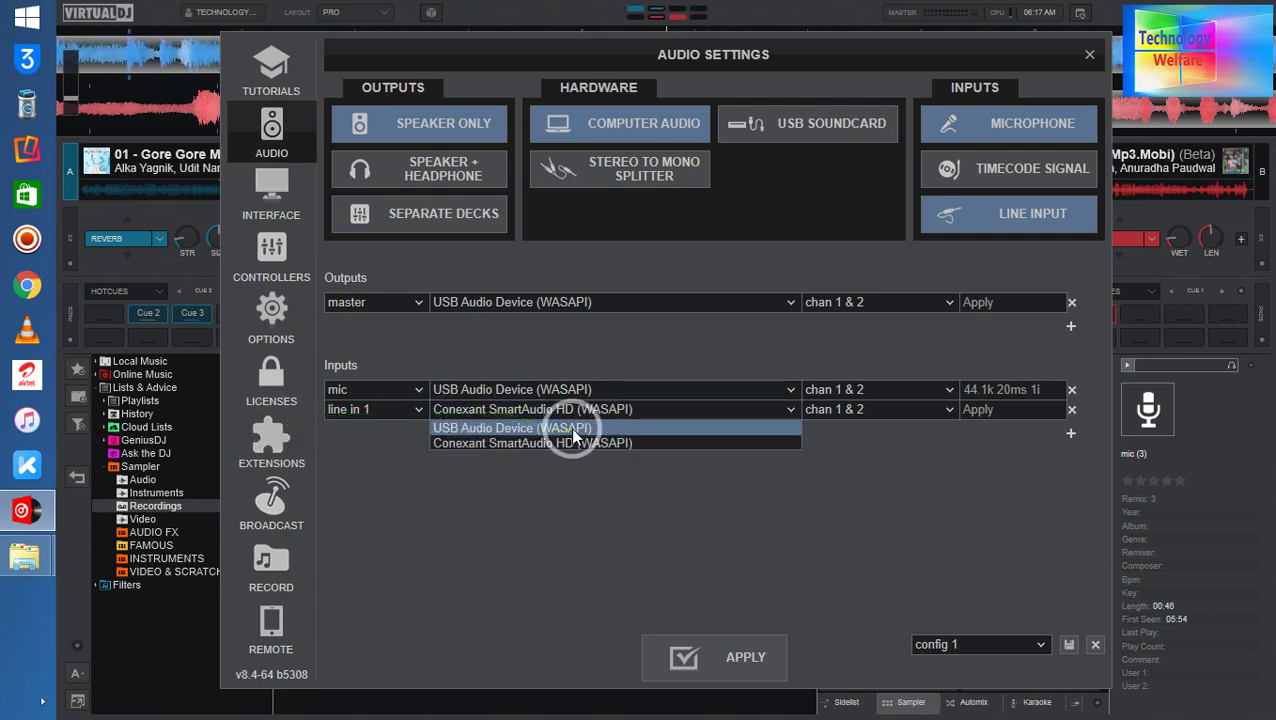
left_click(540, 429)
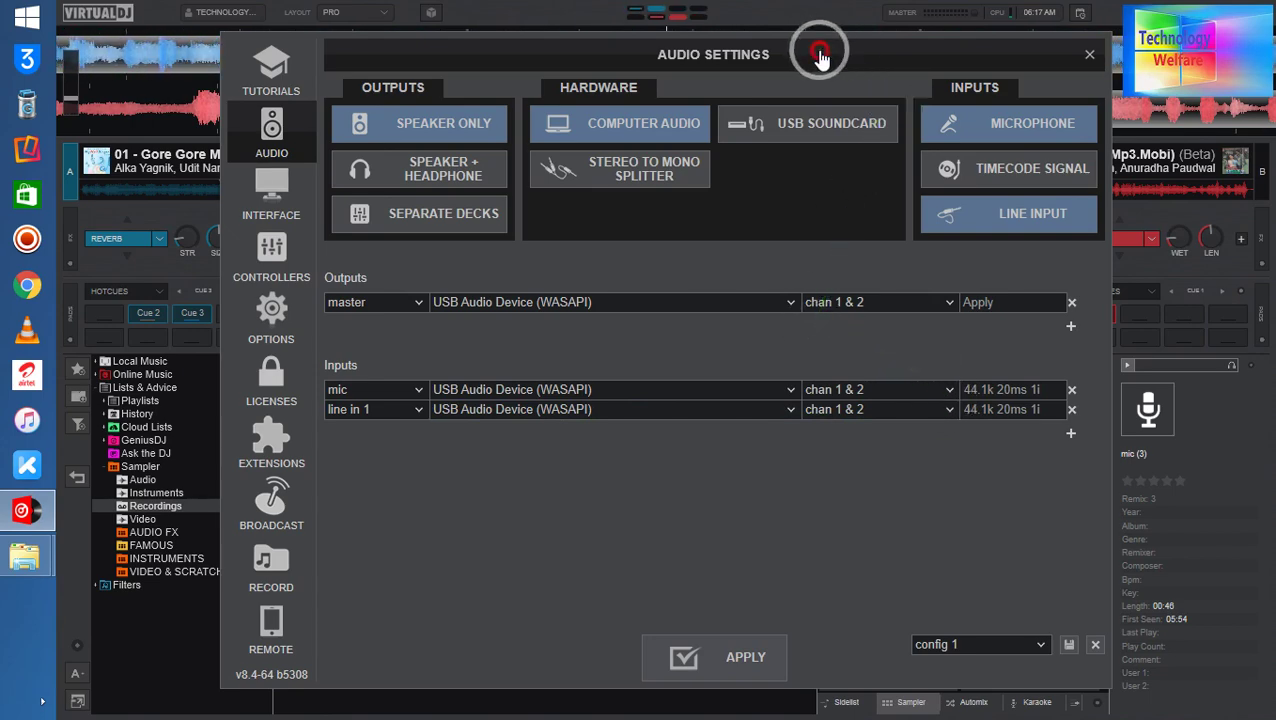
left_click_drag(820, 58, 809, 387)
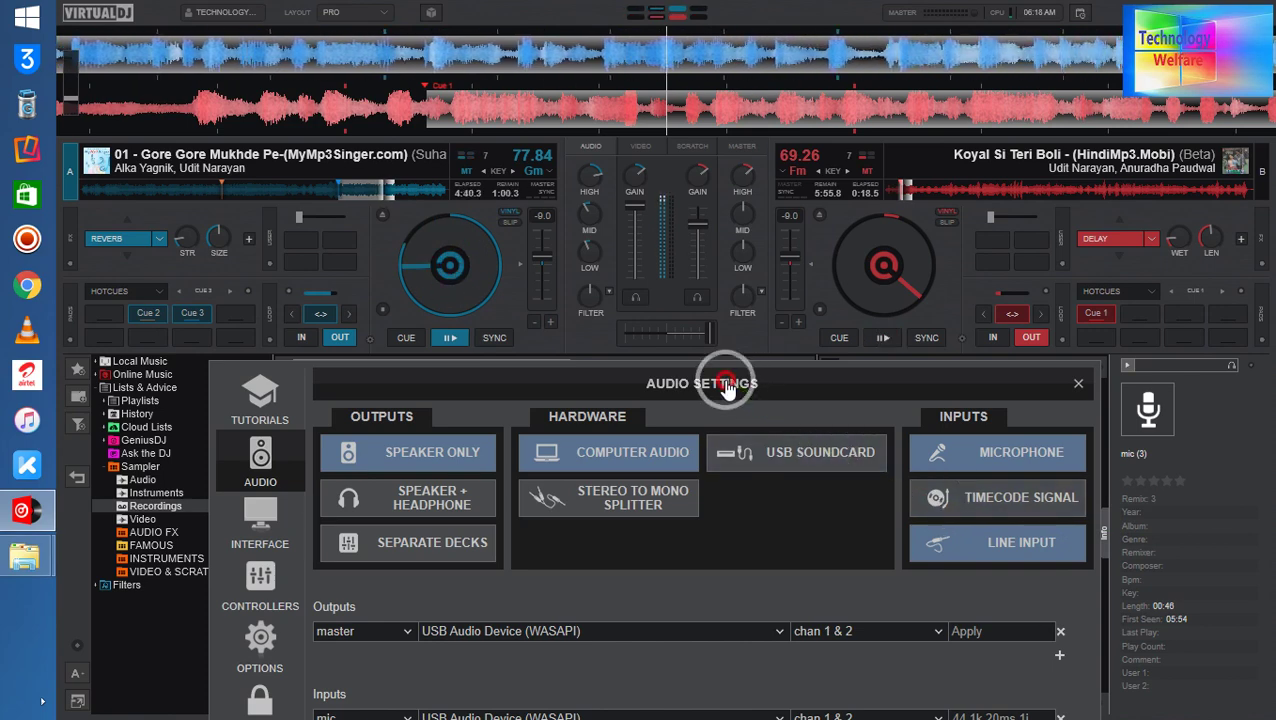
left_click_drag(726, 388, 706, 221)
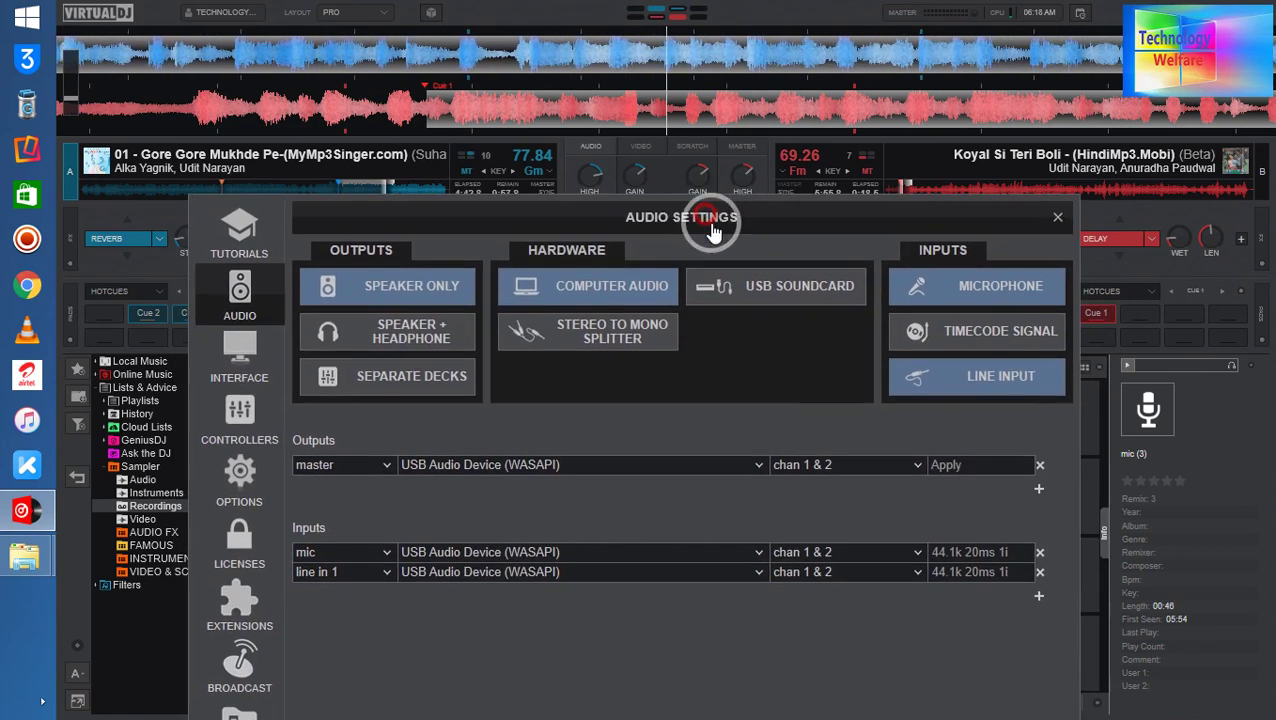
left_click(916, 555)
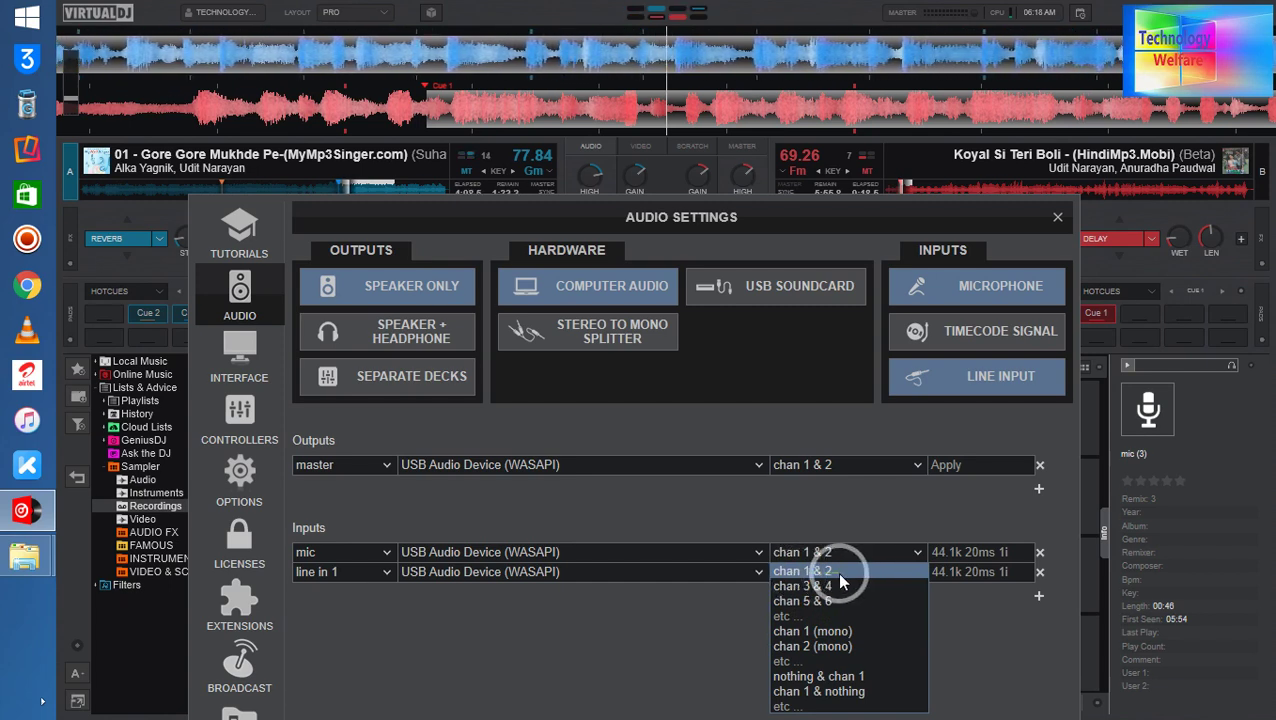
left_click(689, 643)
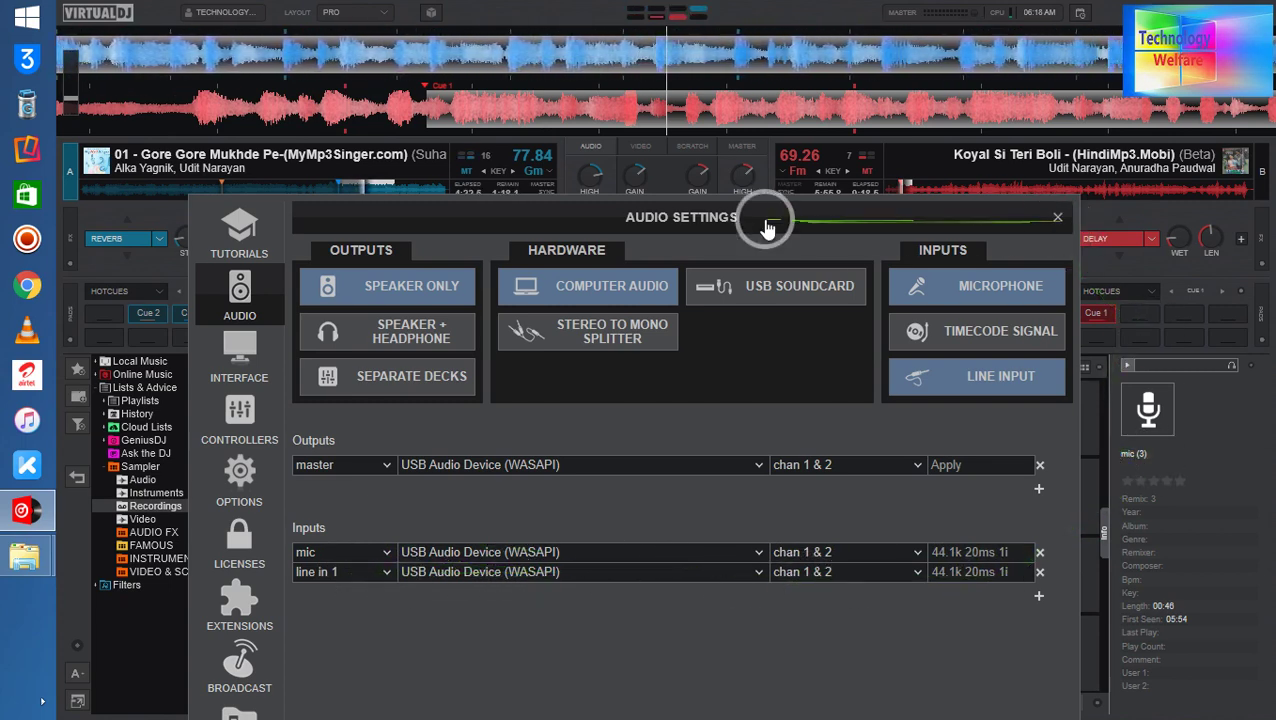
left_click_drag(766, 228, 785, 110)
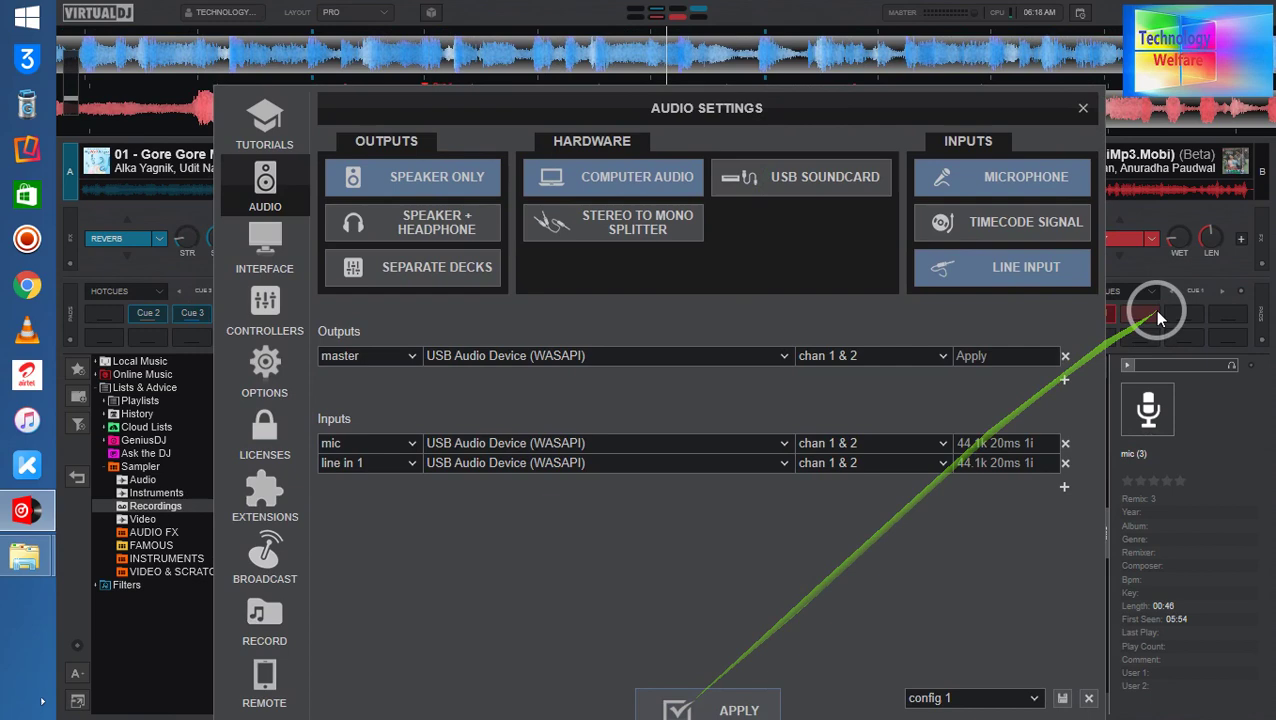
Close the audio settings and switch the microphone off on the mixer's MASTER panel.
left_click(1083, 108)
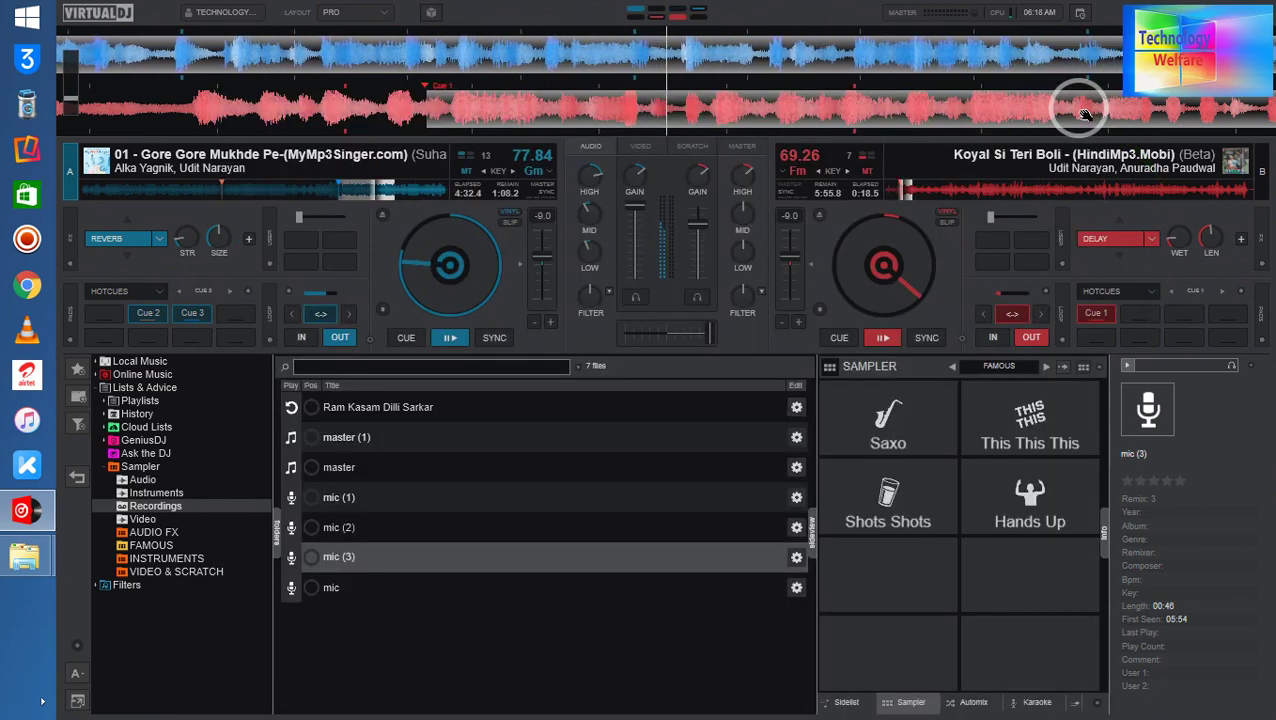
left_click(738, 147)
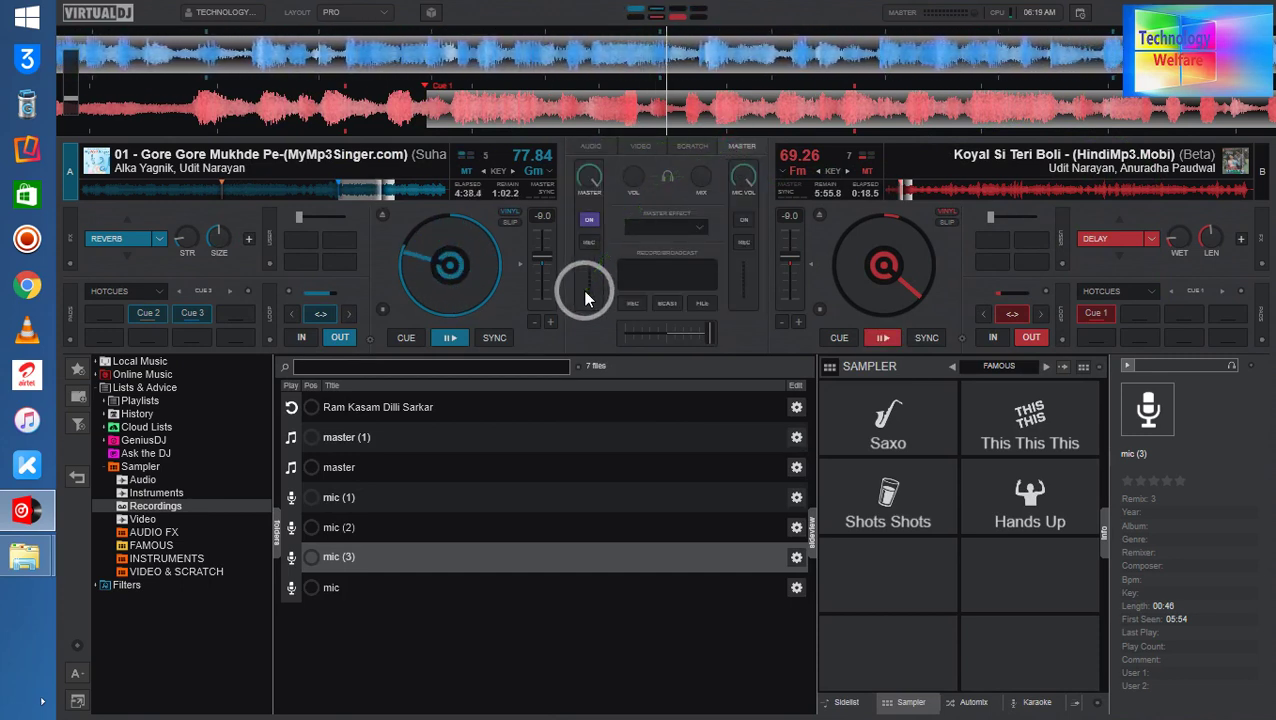
left_click(742, 270)
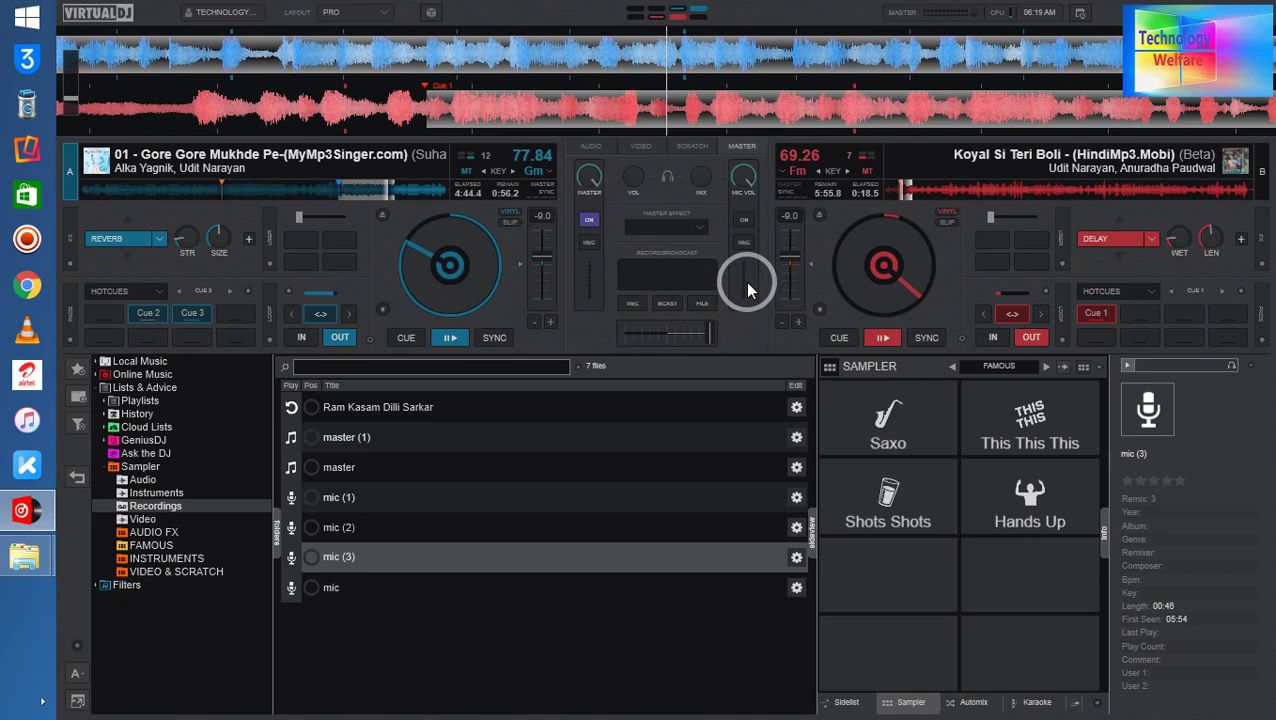
Back on the AUDIO mixer view, raise deck B's volume to 96% and system volume to 34.
left_click(589, 148)
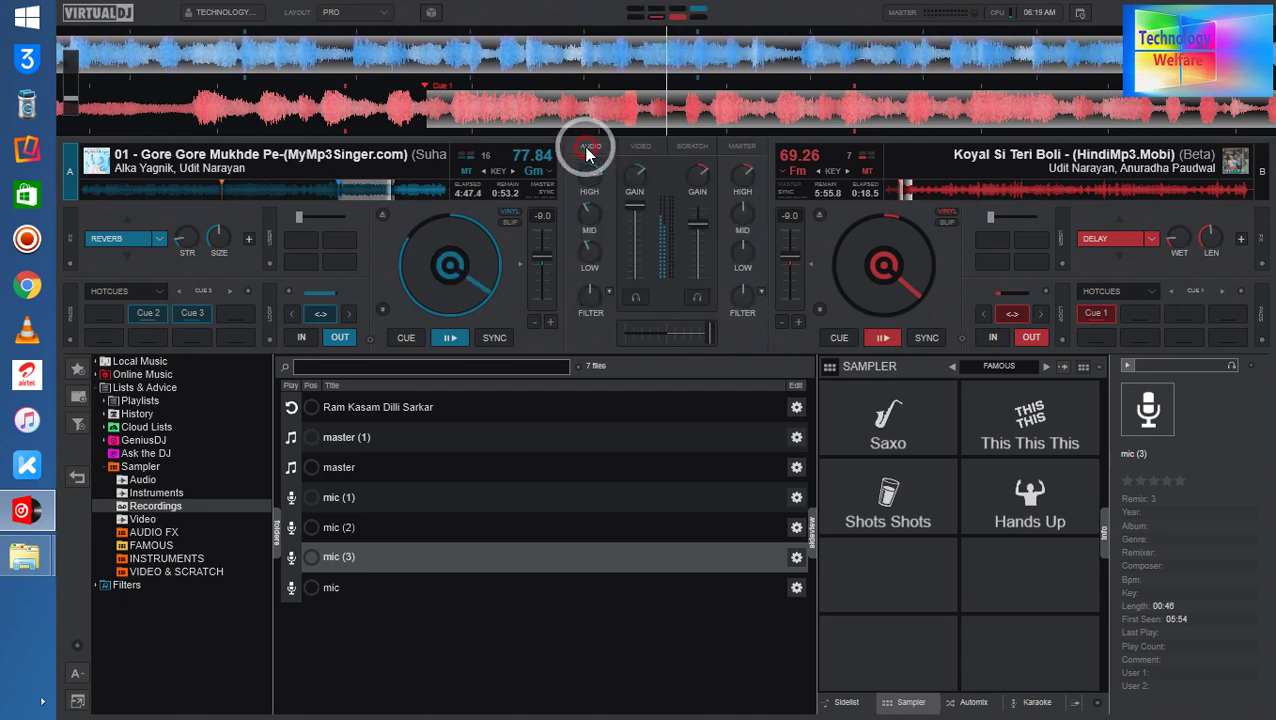
left_click(705, 232)
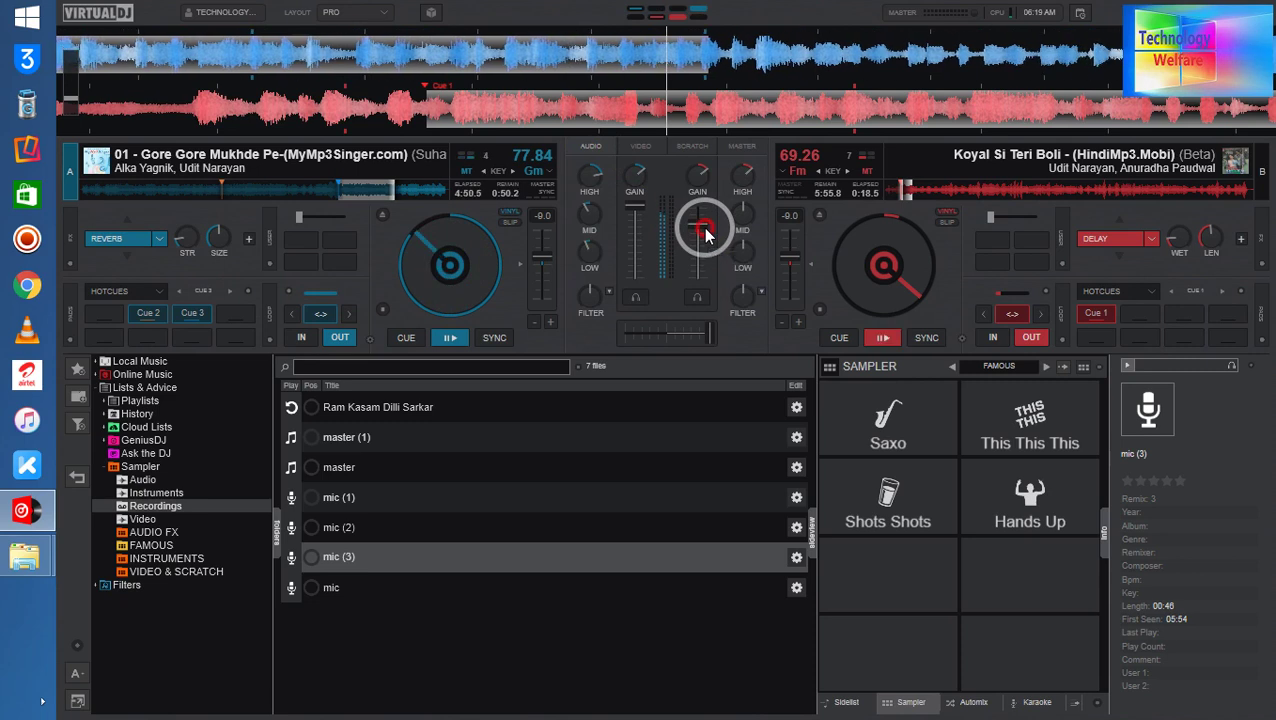
left_click_drag(705, 232, 702, 218)
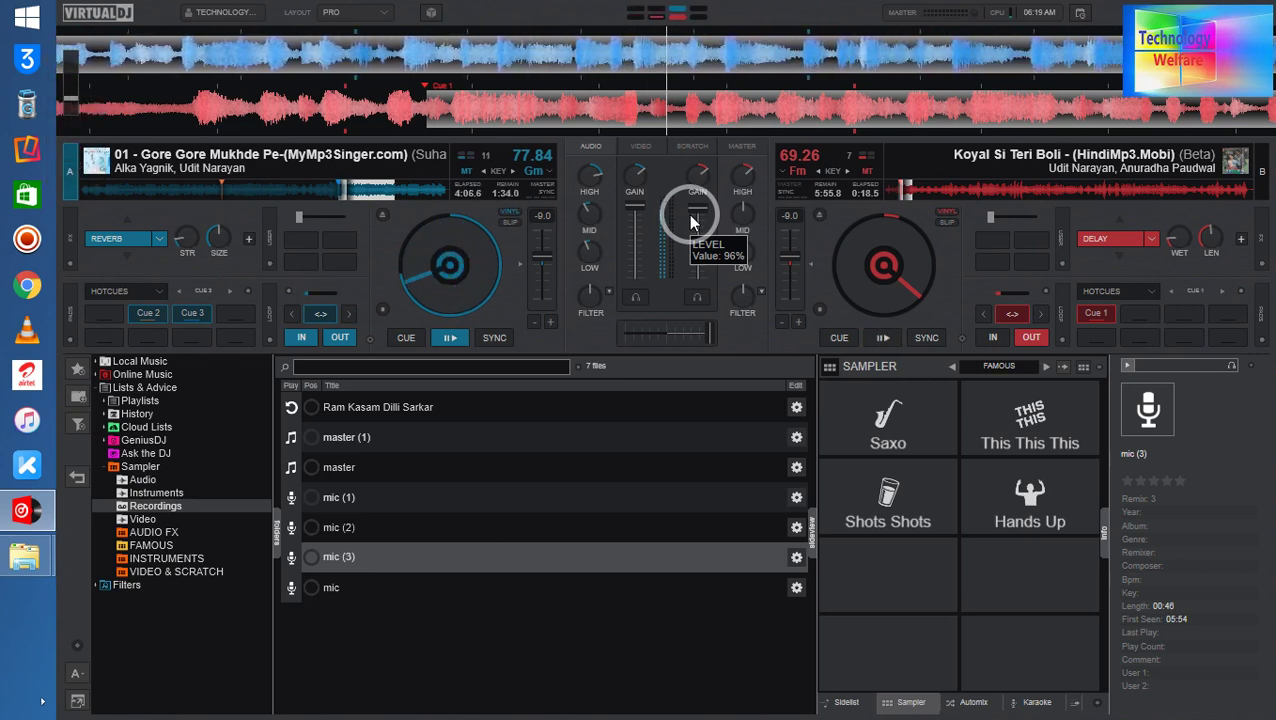
key("XF86AudioRaiseVolume")
key("XF86AudioRaiseVolume")
key("XF86AudioRaiseVolume")
key("XF86AudioRaiseVolume")
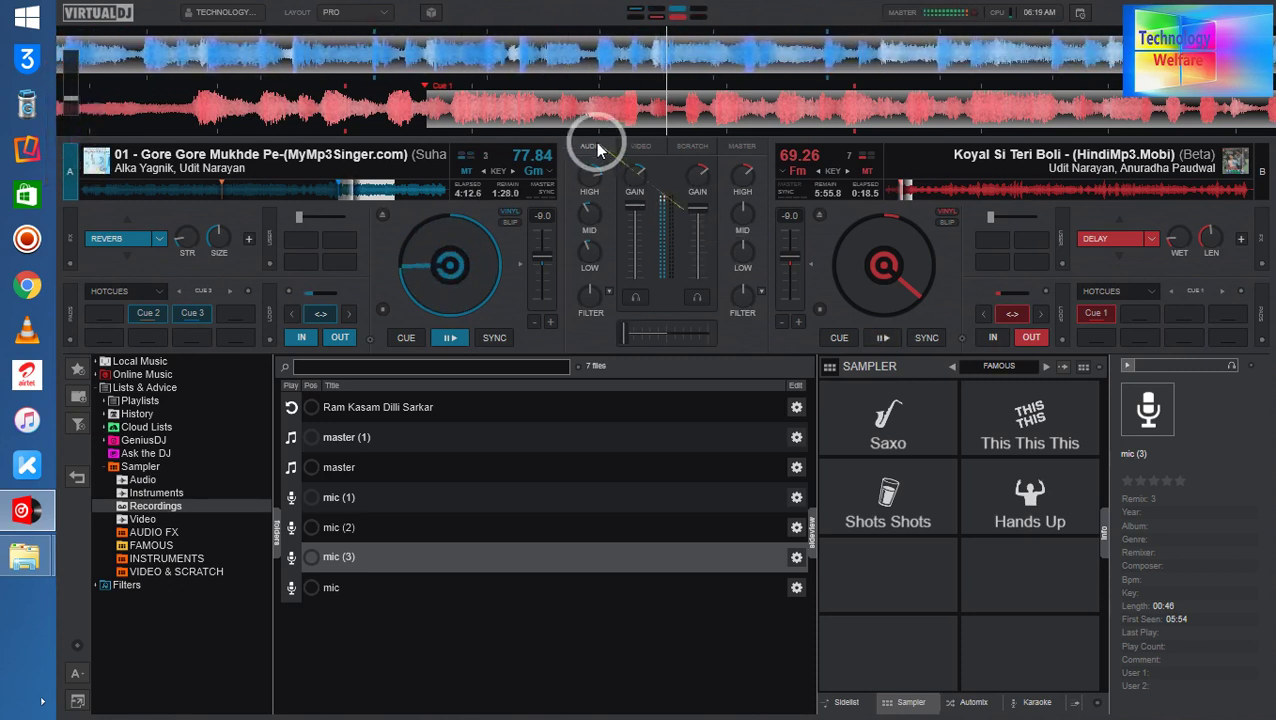
On the MASTER panel, pause deck A and toggle the microphone on and back off.
left_click(733, 148)
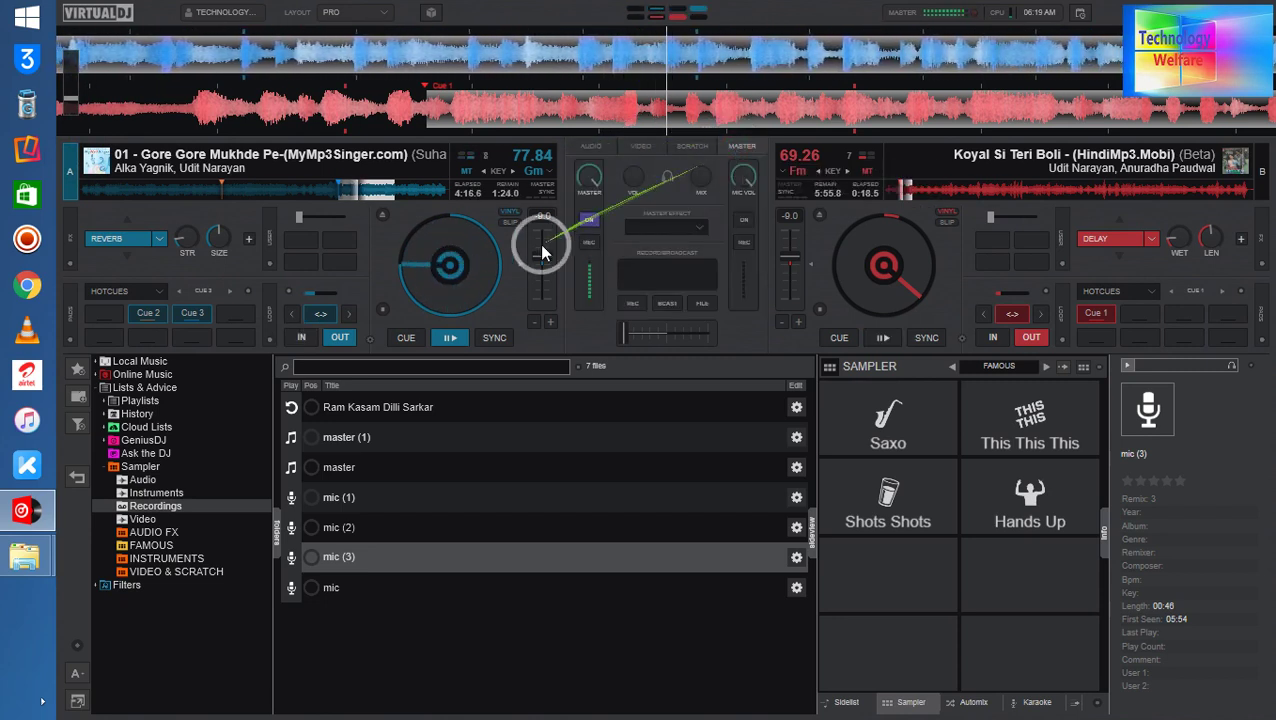
left_click(449, 340)
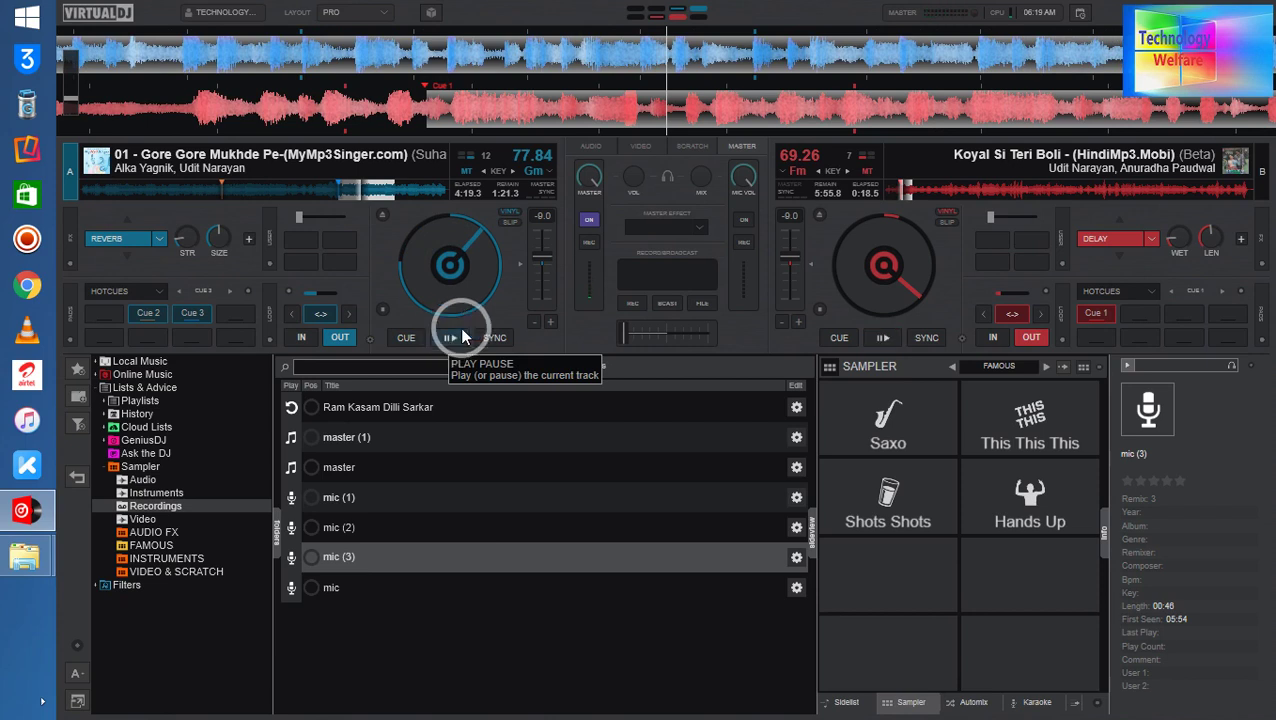
left_click(742, 222)
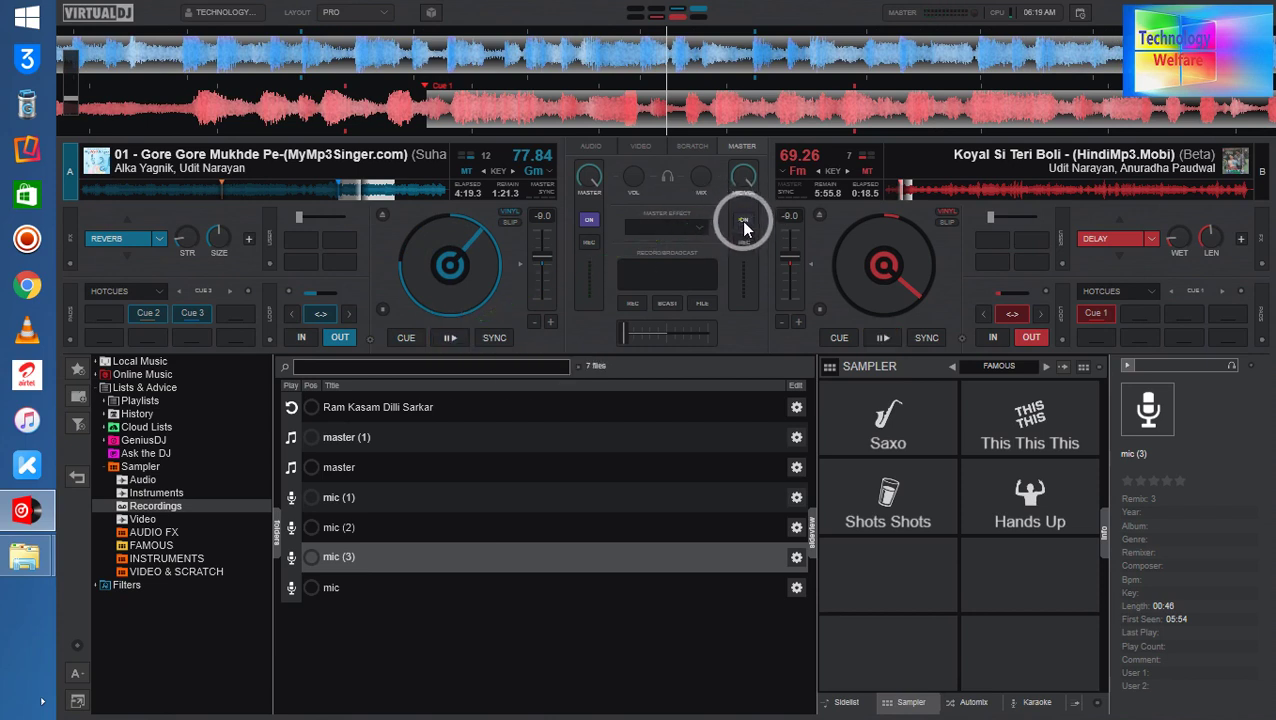
left_click(744, 222)
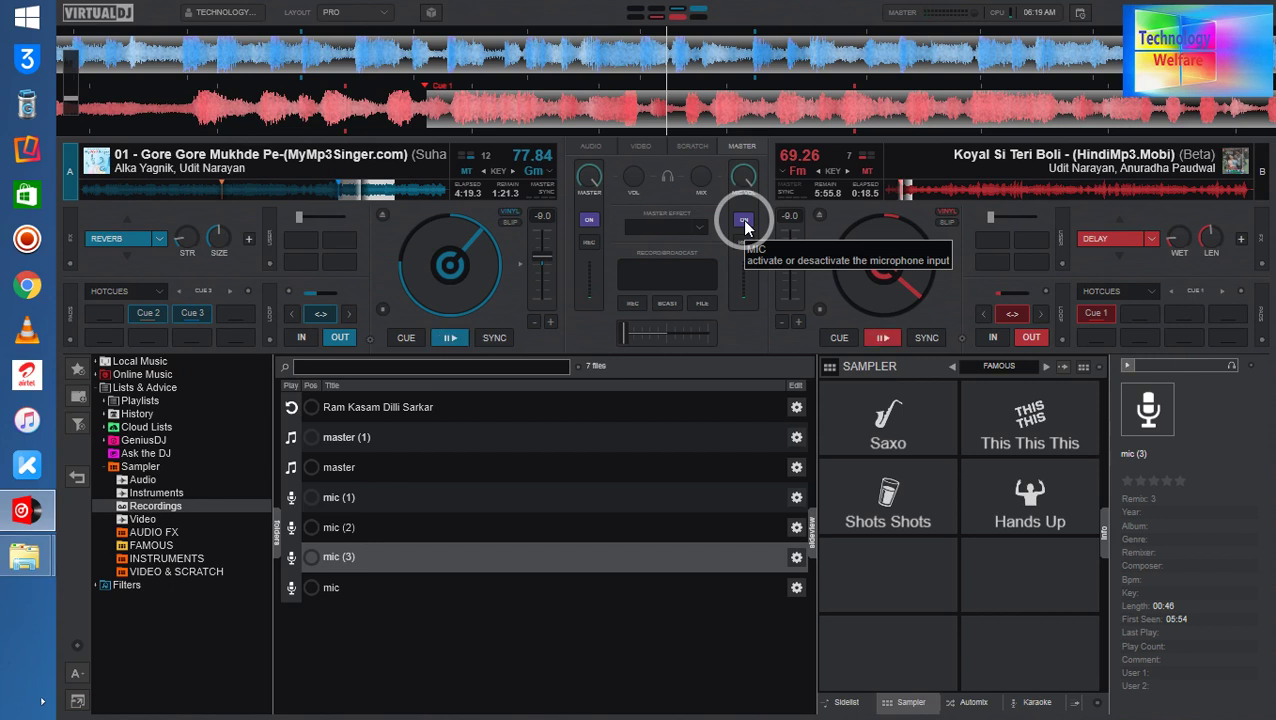
left_click(745, 223)
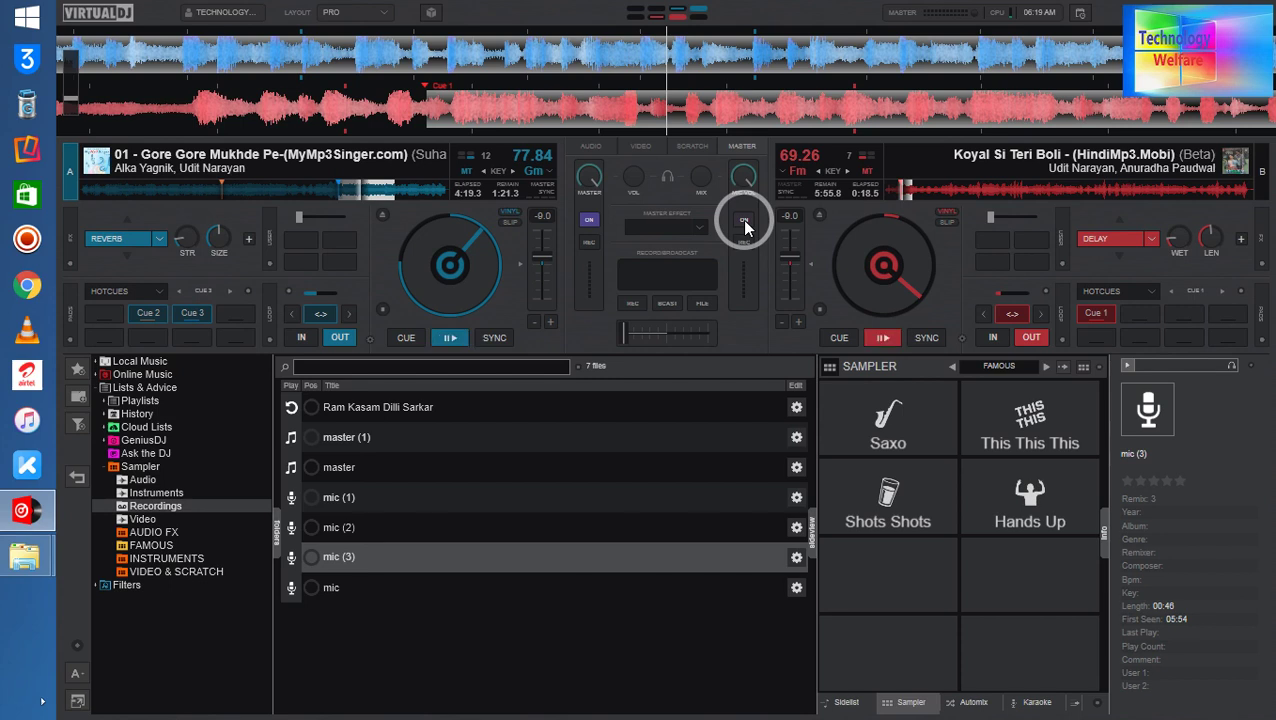
Swap deck B's effect from Delay to Echo and reopen the Deck 2 effects list.
left_click(1160, 246)
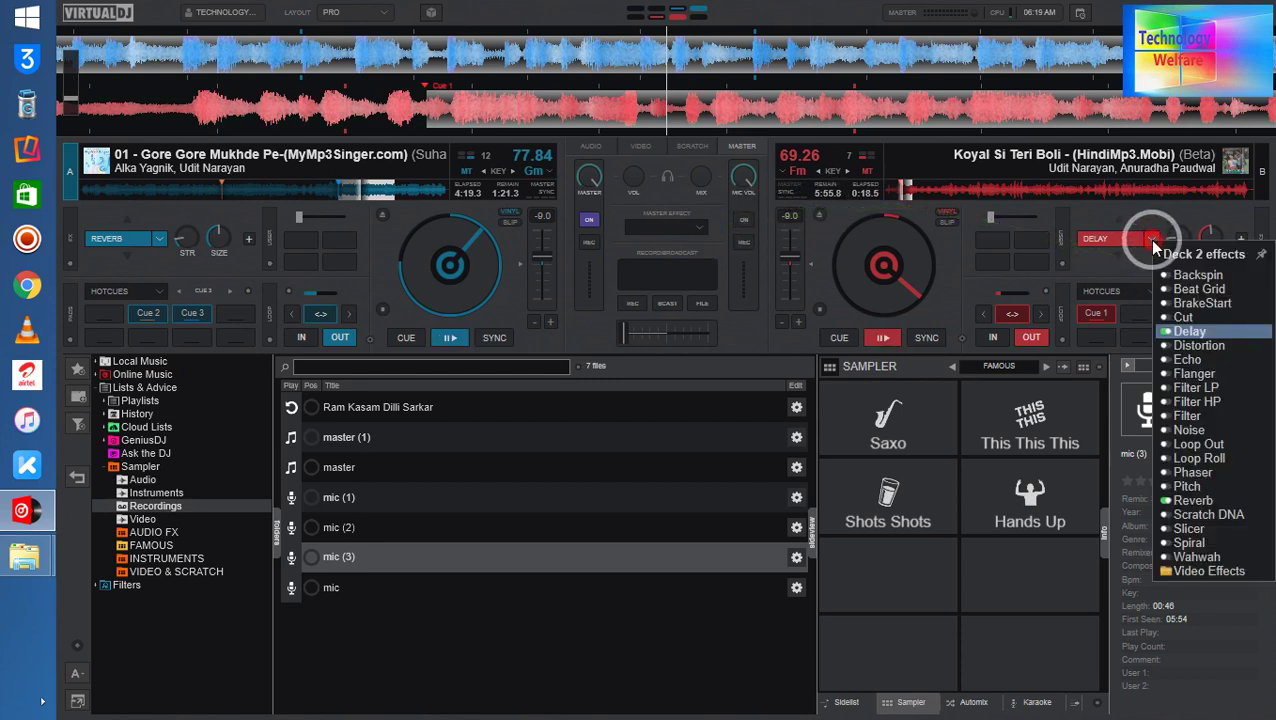
left_click(1190, 333)
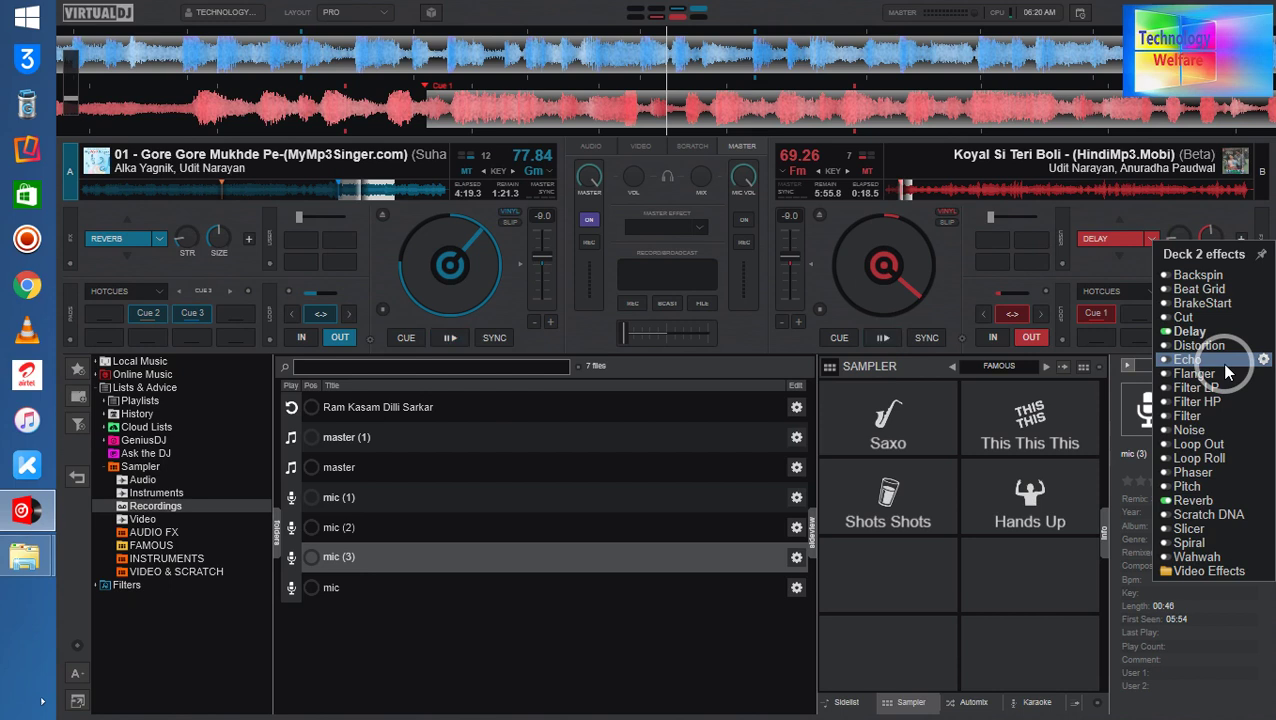
left_click(1211, 362)
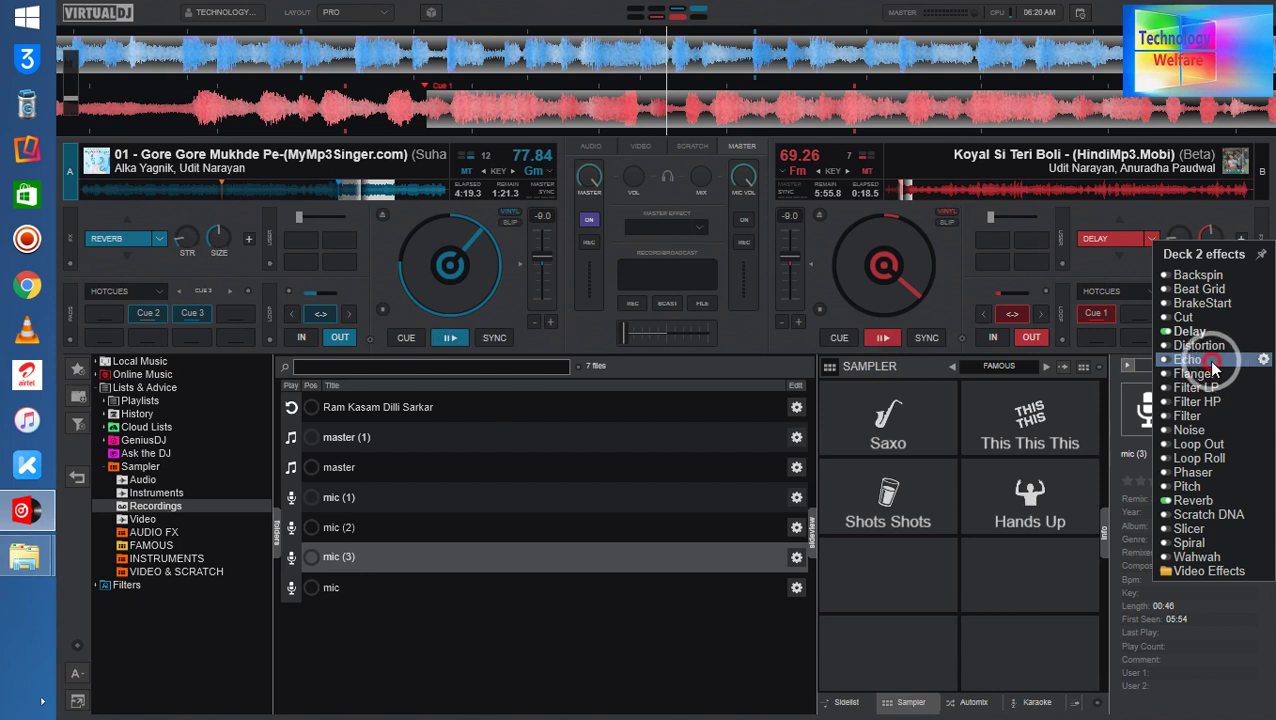
left_click(1152, 240)
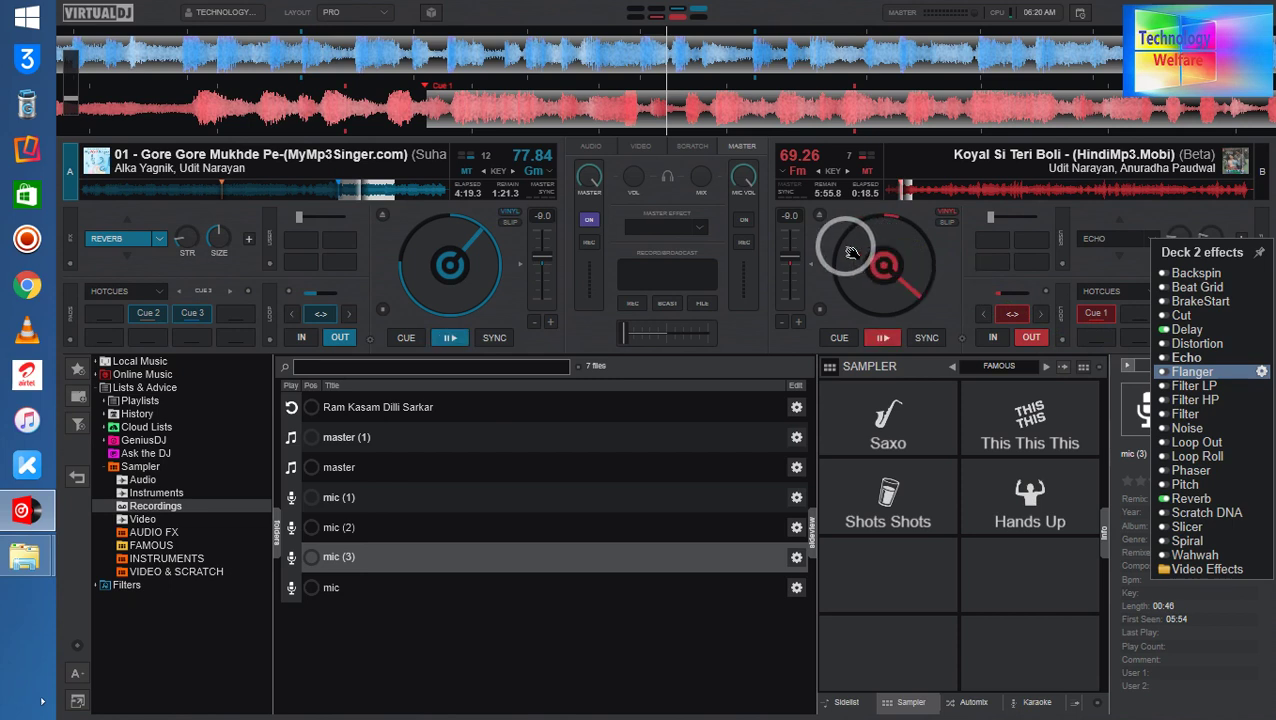
Close the effects list and turn the microphone on so it lights red.
left_click(745, 226)
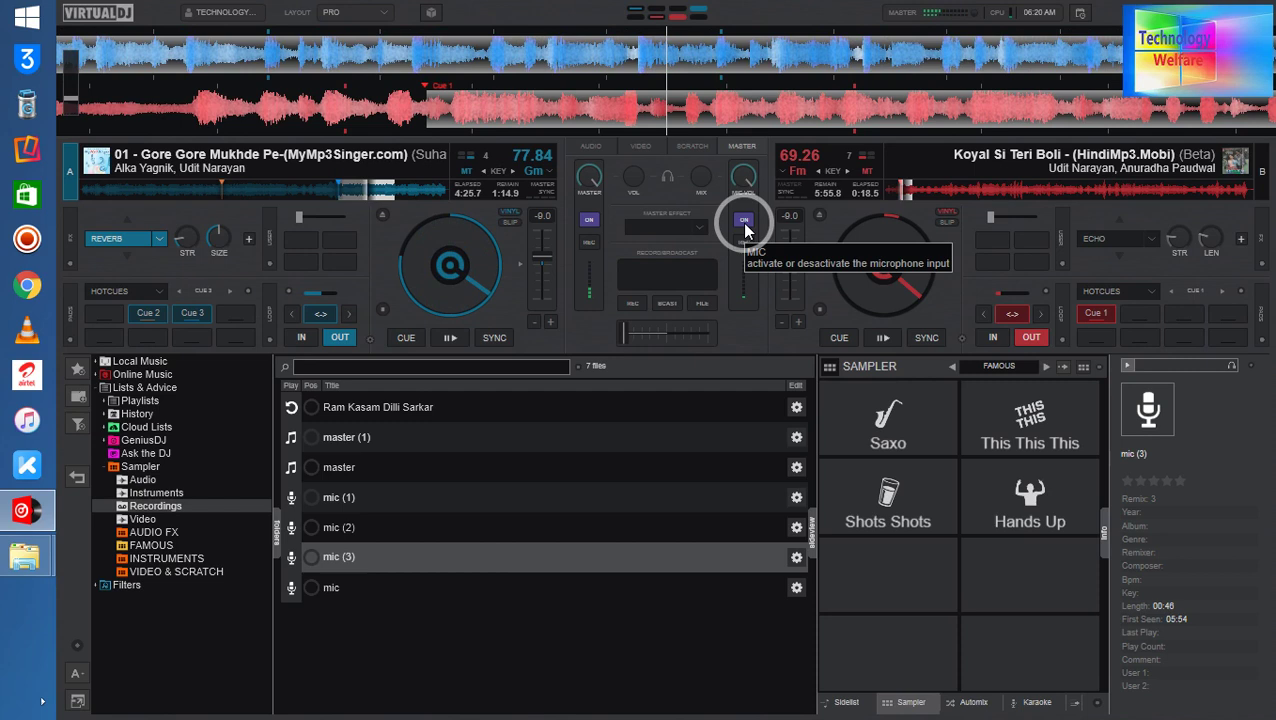
left_click(745, 229)
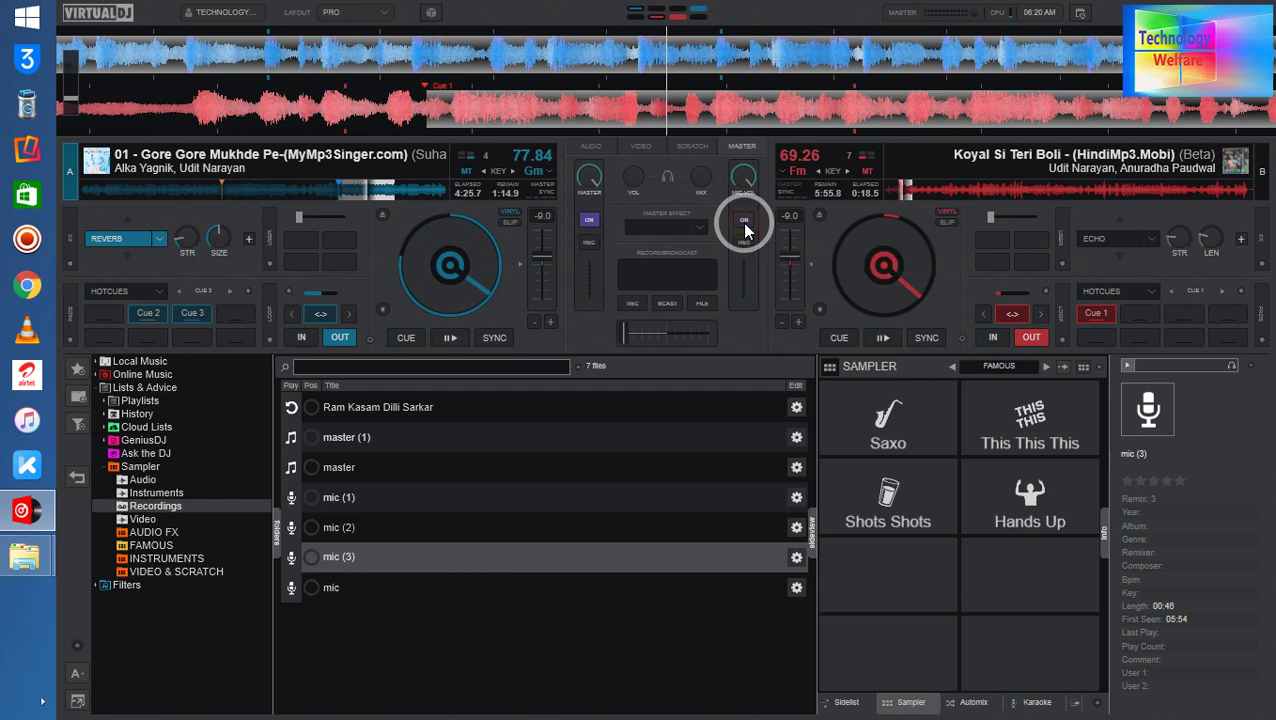